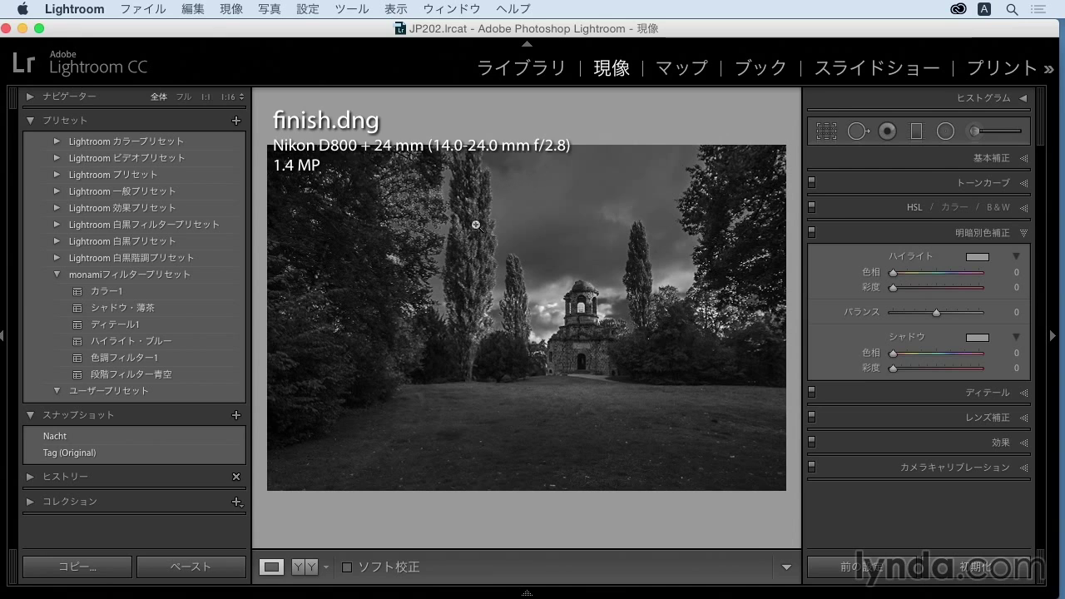
Collapse and expand the HSL and Split Toning panels, leaving Split Toning open.
click(1023, 236)
click(1014, 212)
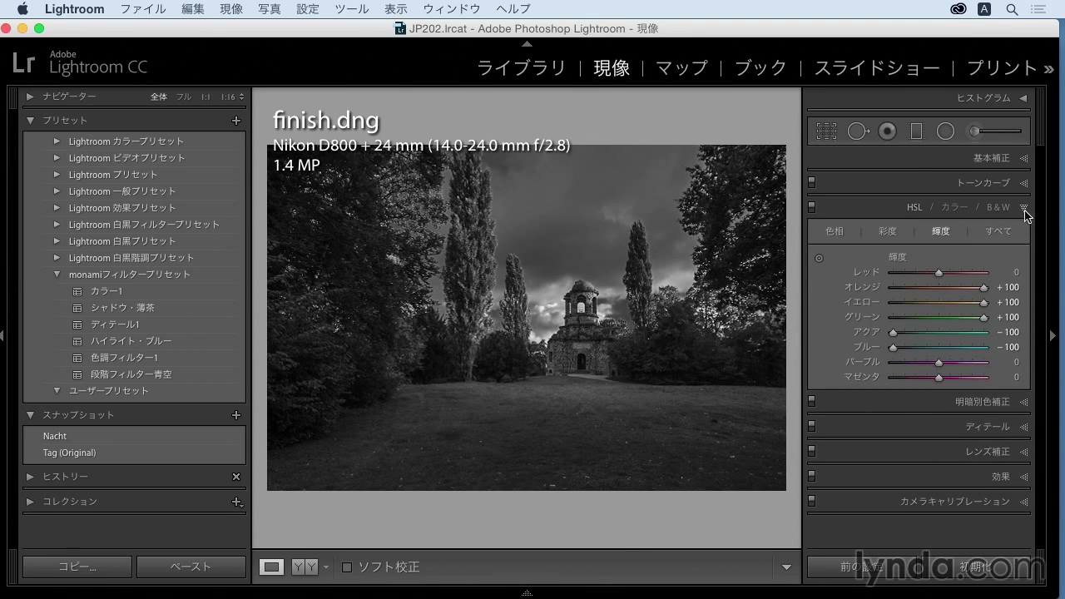
click(1023, 213)
click(1024, 235)
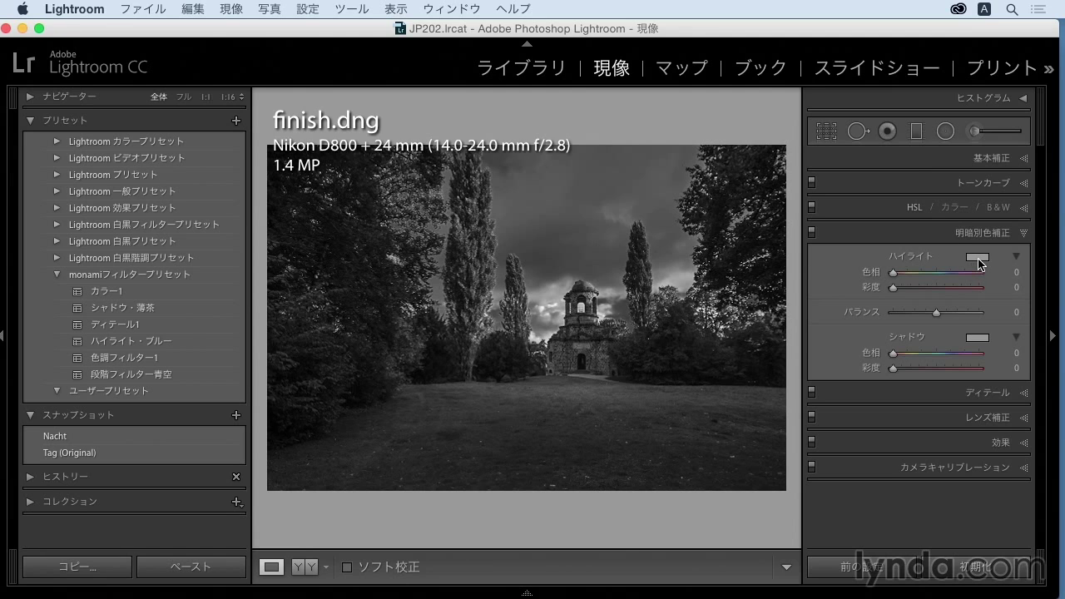
Preview pink, green, blue and magenta highlight tints in the Highlights colour picker.
click(977, 257)
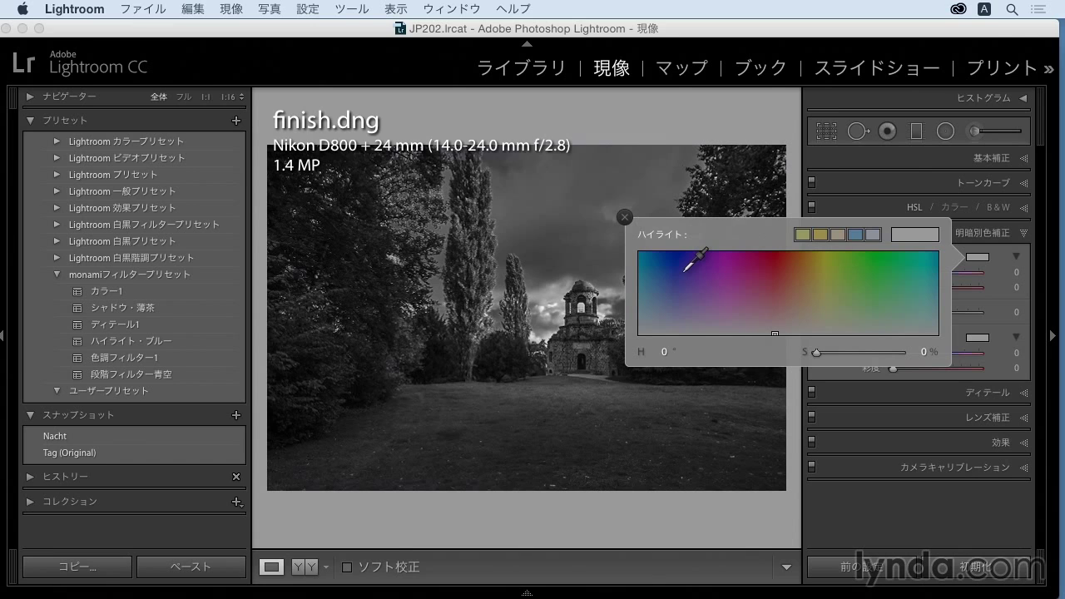
drag(689, 269, 794, 264)
click(862, 267)
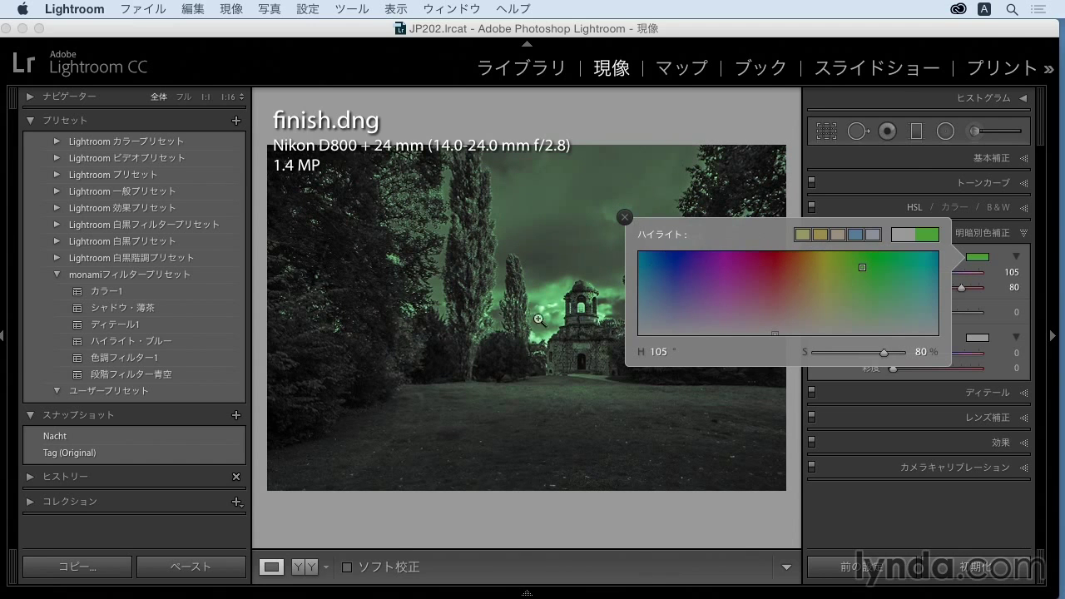
mouse_move(743, 279)
mouse_down()
mouse_move(913, 290)
mouse_move(829, 296)
mouse_move(820, 270)
mouse_up()
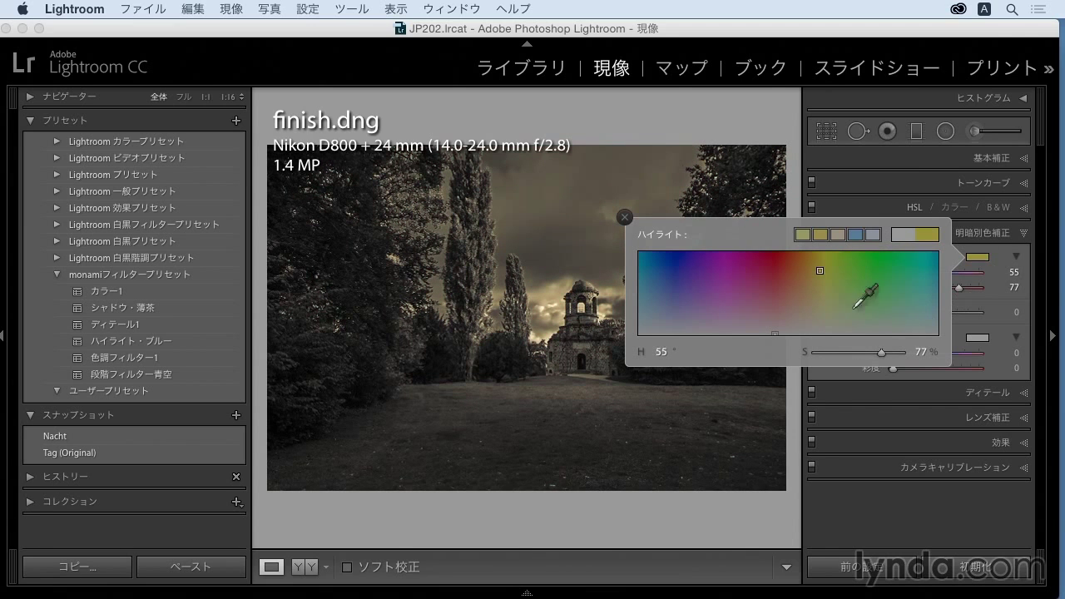
click(665, 273)
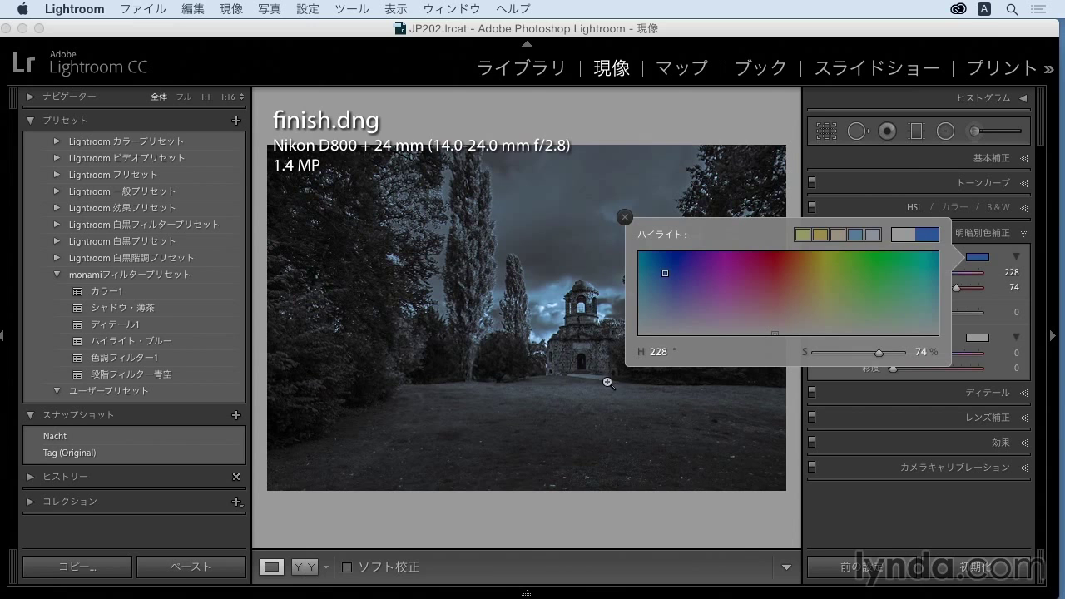
drag(748, 254, 728, 263)
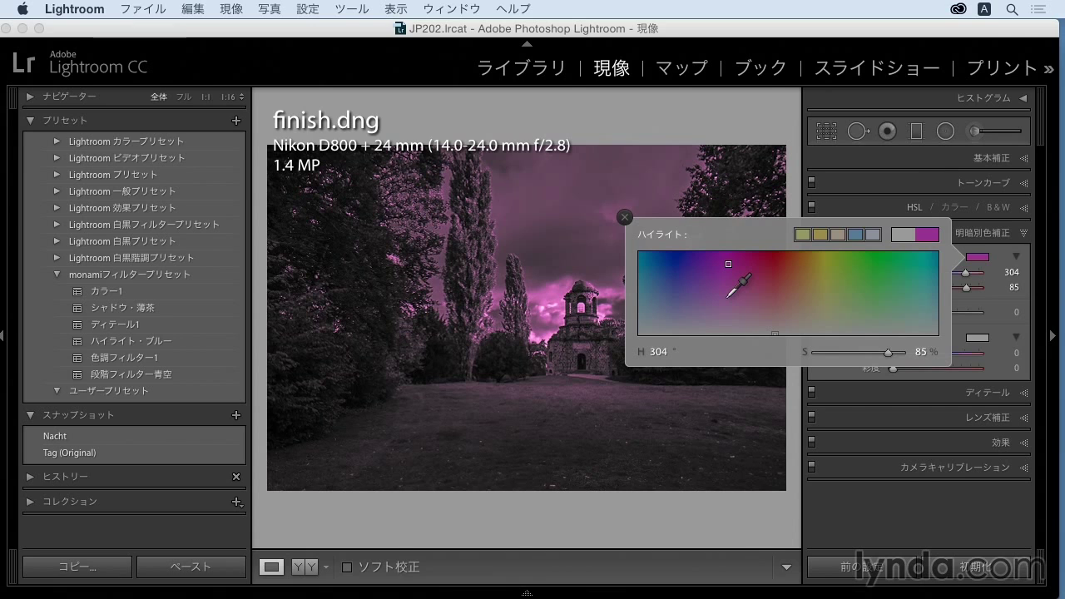
mouse_move(725, 281)
mouse_down()
mouse_move(722, 269)
mouse_move(800, 268)
mouse_up()
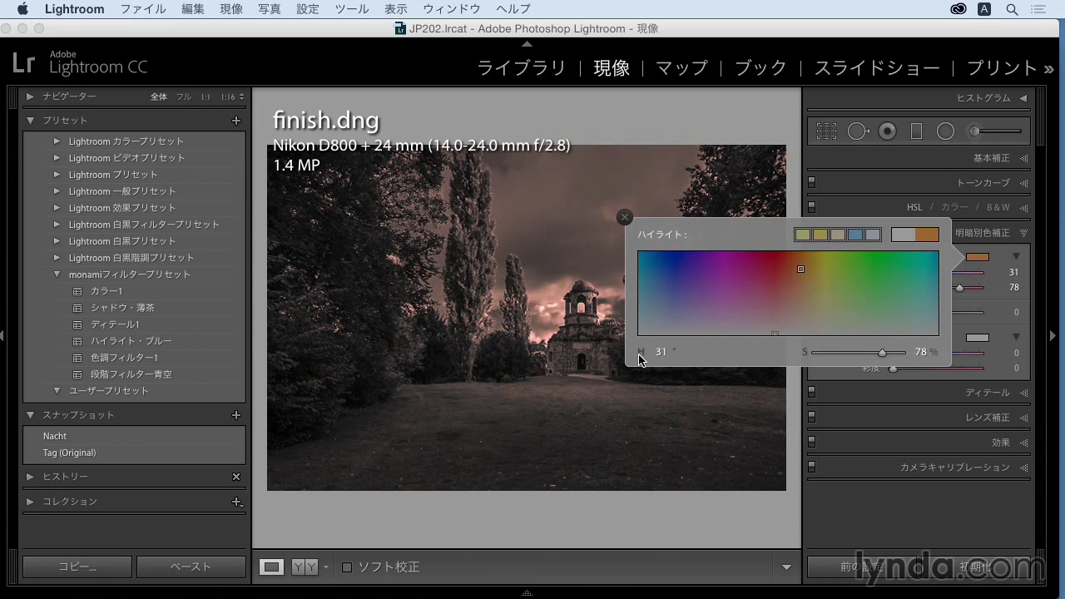
Set the highlight tint to hue 0 at saturation 32.
drag(662, 356, 742, 356)
text(0)
key(Return)
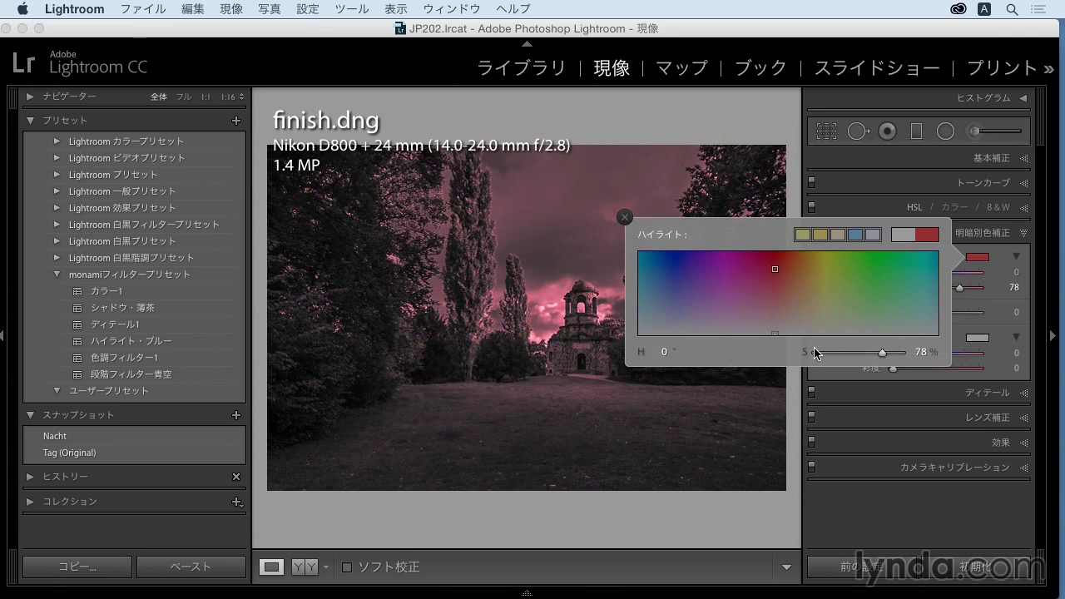
mouse_move(811, 360)
mouse_down()
mouse_move(918, 358)
mouse_move(812, 358)
mouse_move(896, 357)
mouse_move(832, 357)
mouse_move(865, 357)
mouse_move(843, 362)
mouse_up()
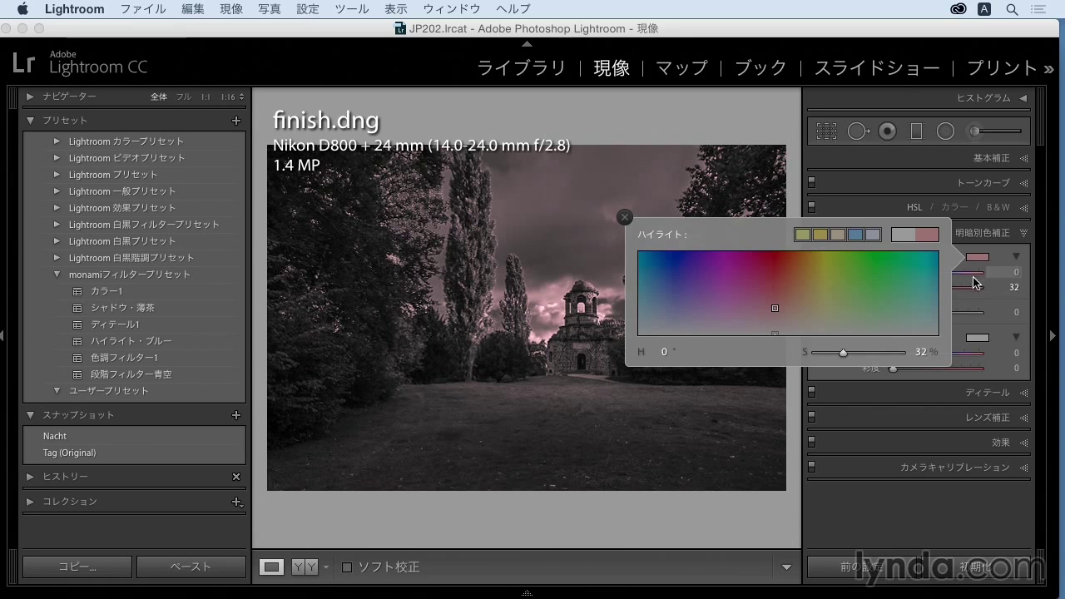
Tint the highlights blue (hue 212, saturation 40) and the shadows green.
click(998, 257)
mouse_move(949, 273)
mouse_down()
mouse_move(921, 291)
mouse_move(960, 291)
mouse_move(927, 291)
mouse_up()
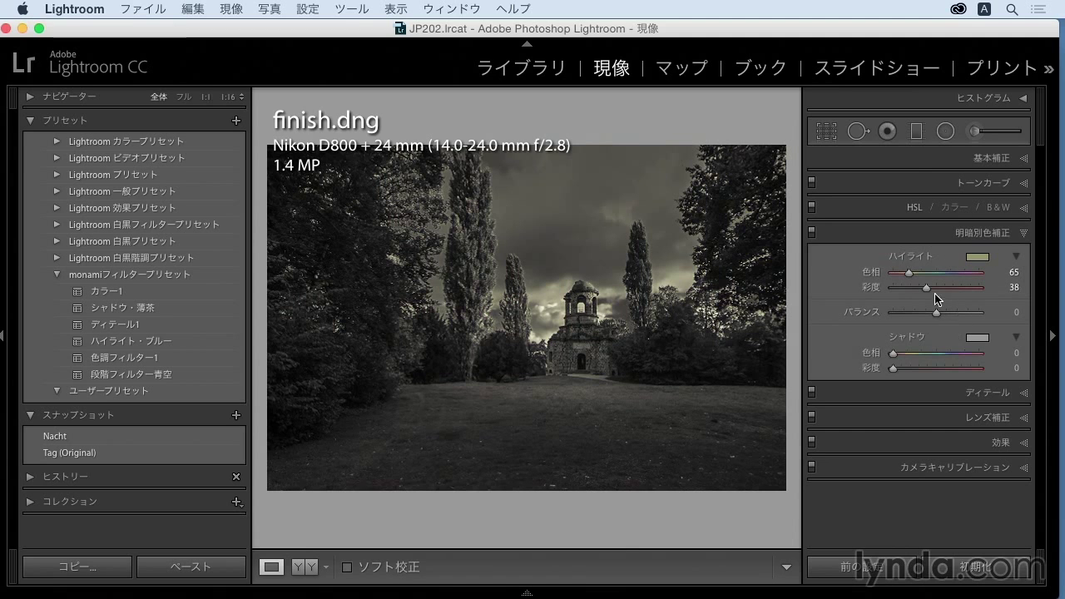
drag(928, 275, 943, 276)
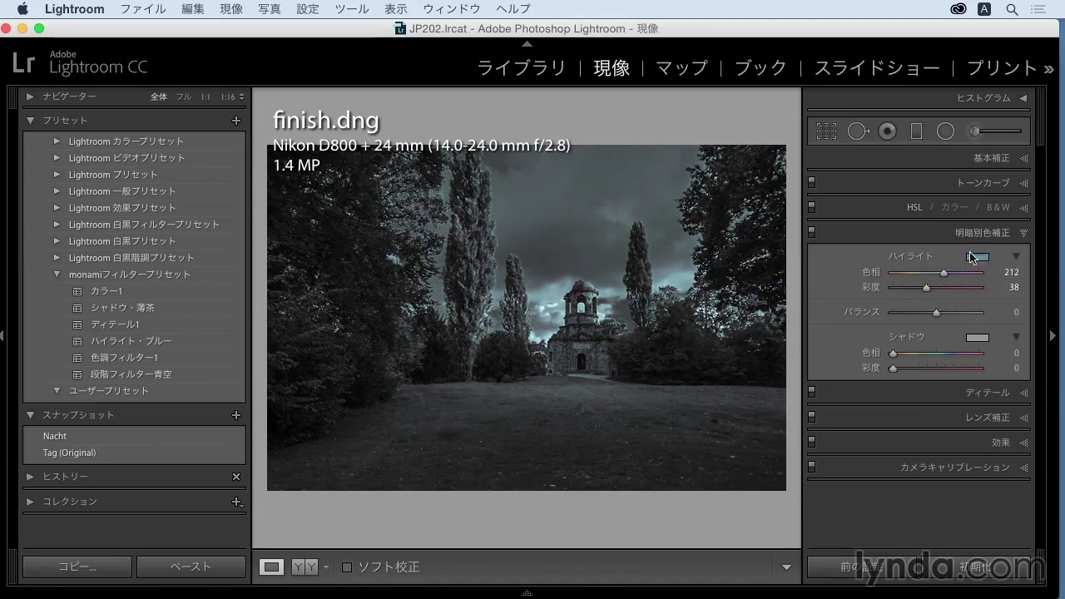
drag(927, 290, 930, 297)
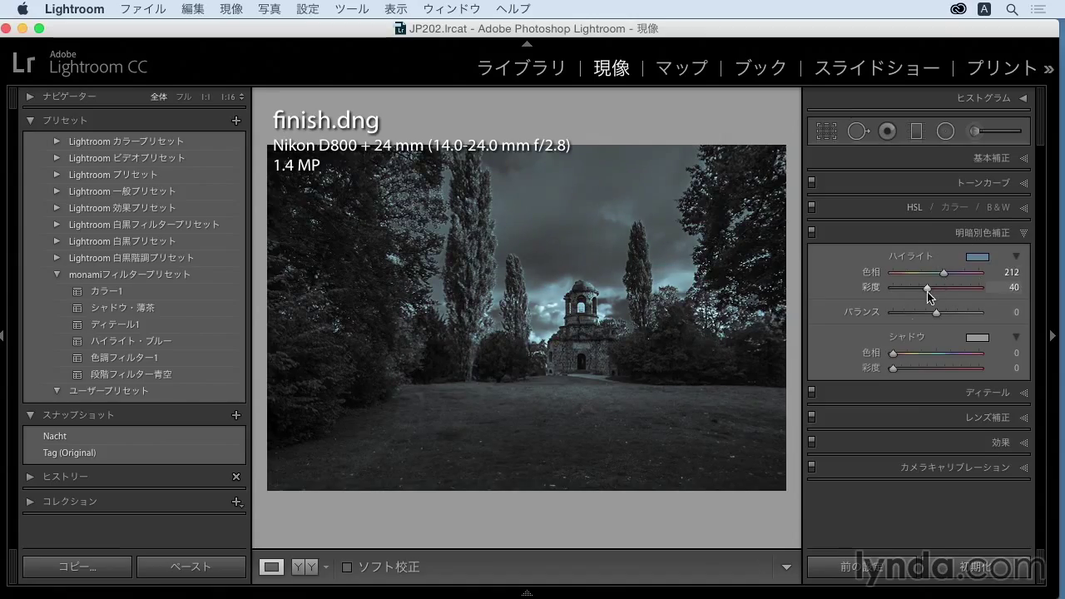
mouse_move(896, 359)
mouse_down()
mouse_move(922, 356)
mouse_move(943, 375)
mouse_move(919, 359)
mouse_up()
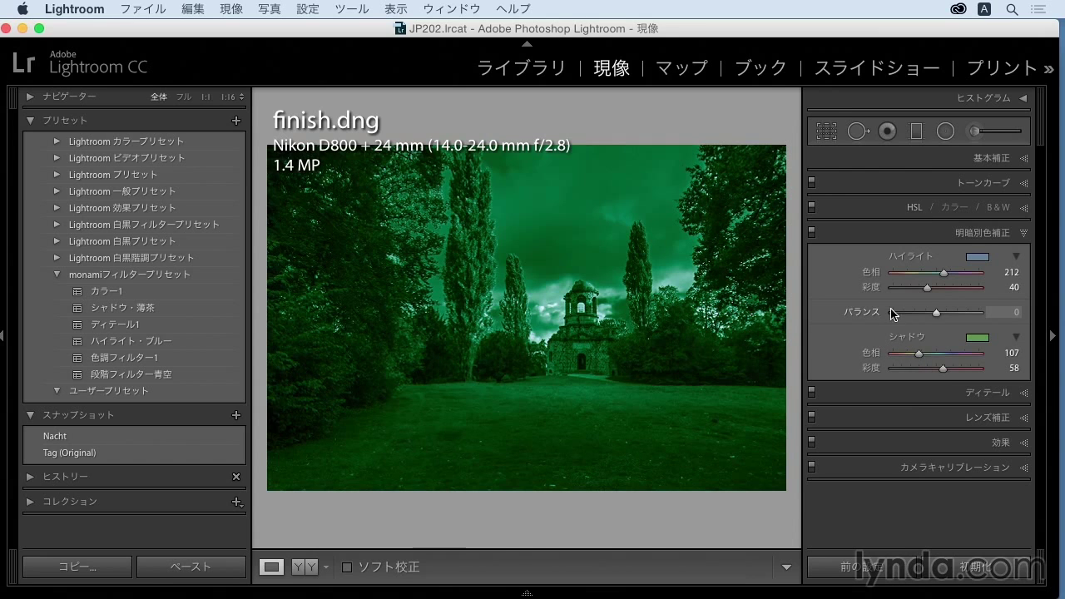
Sweep the split-toning Balance to -100, then settle it at +69.
drag(937, 317, 889, 312)
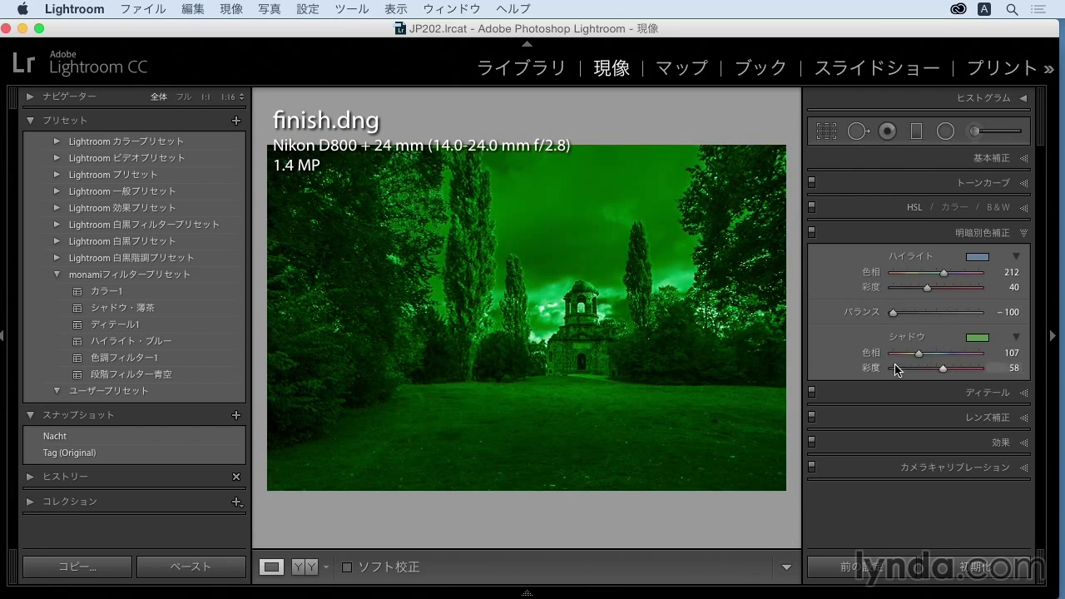
mouse_move(892, 312)
mouse_down()
mouse_move(980, 313)
mouse_move(907, 313)
mouse_move(965, 314)
mouse_up()
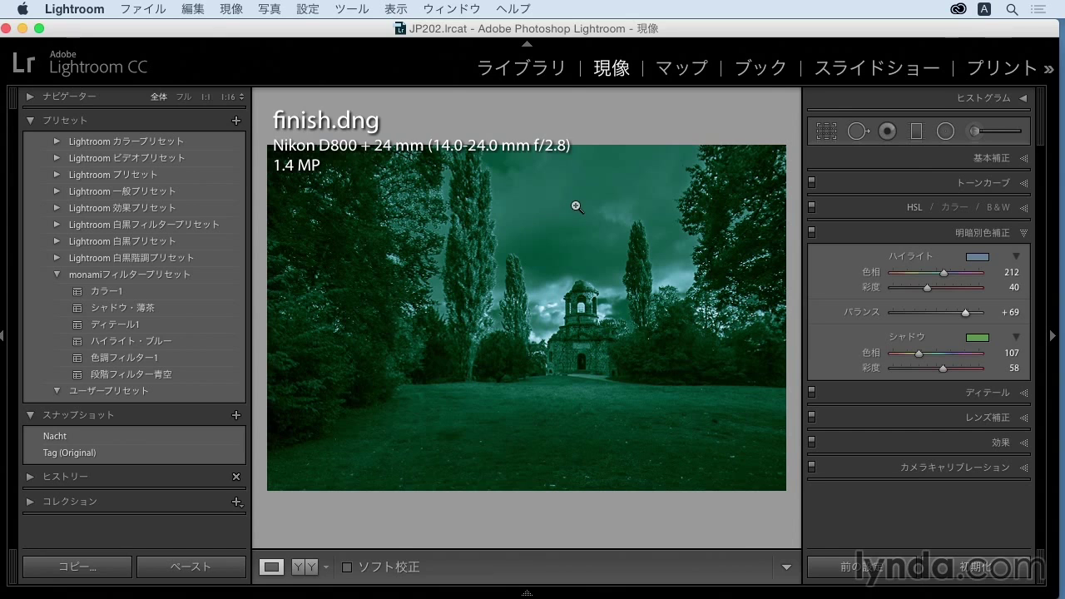
Set highlight hue to 220, shadow saturation to 0, and push Balance toward the highlights.
click(1012, 286)
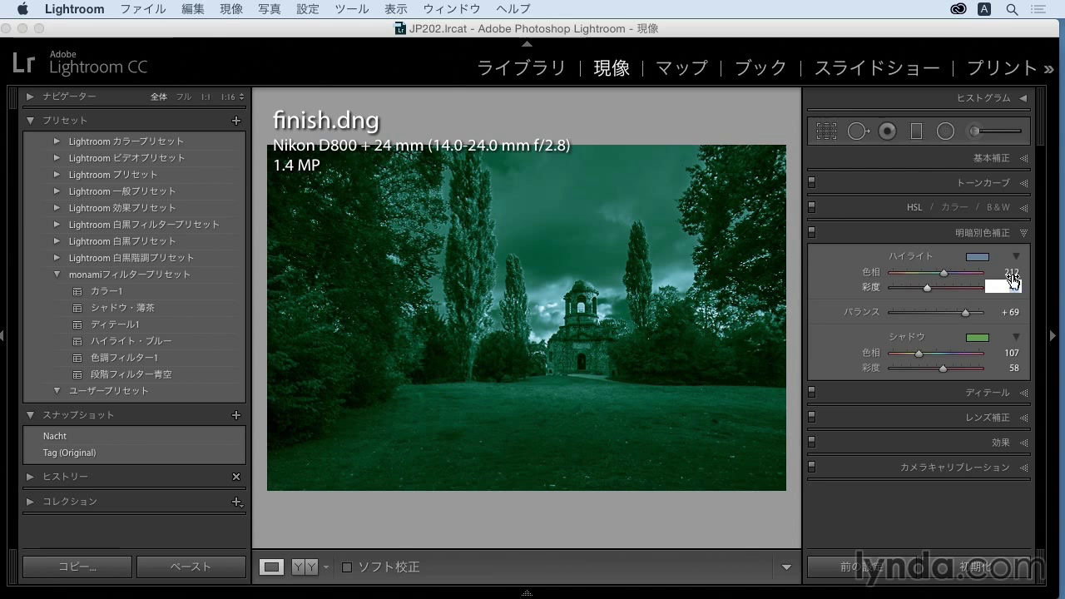
key(shift+Tab)
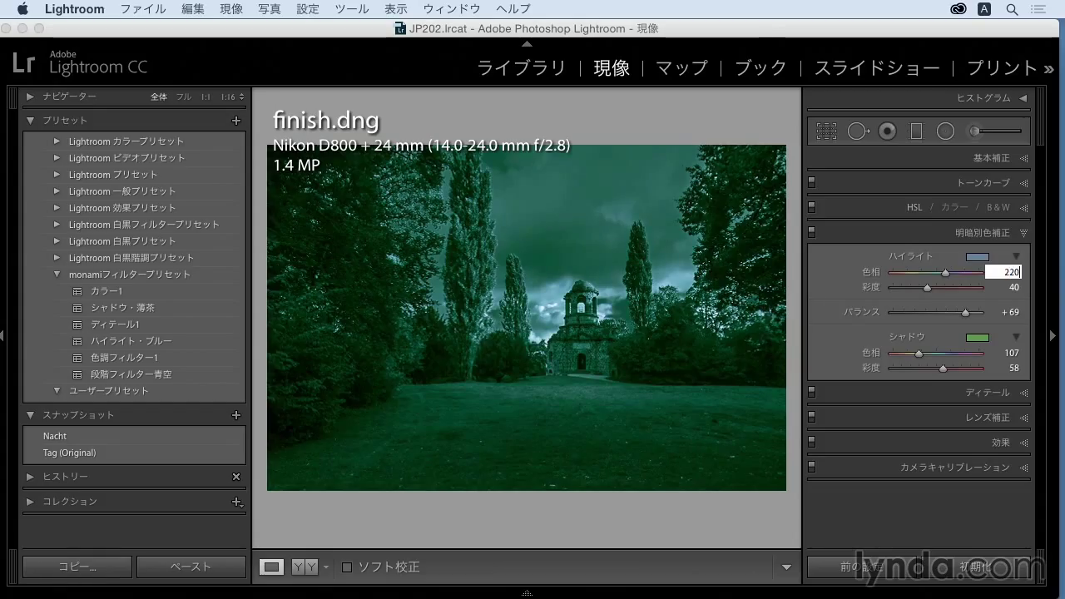
click(1010, 287)
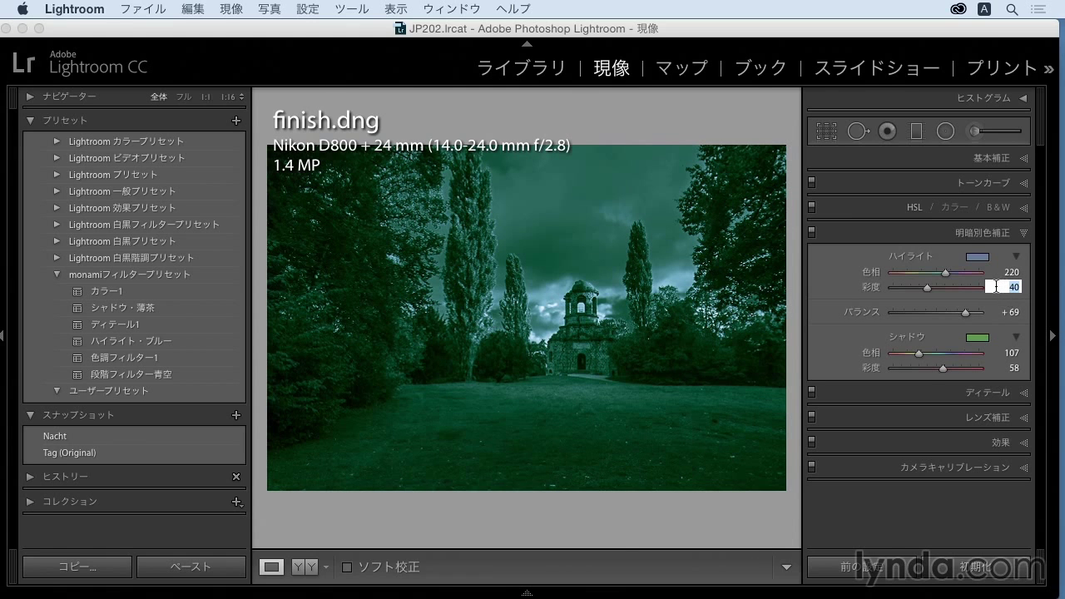
click(1010, 352)
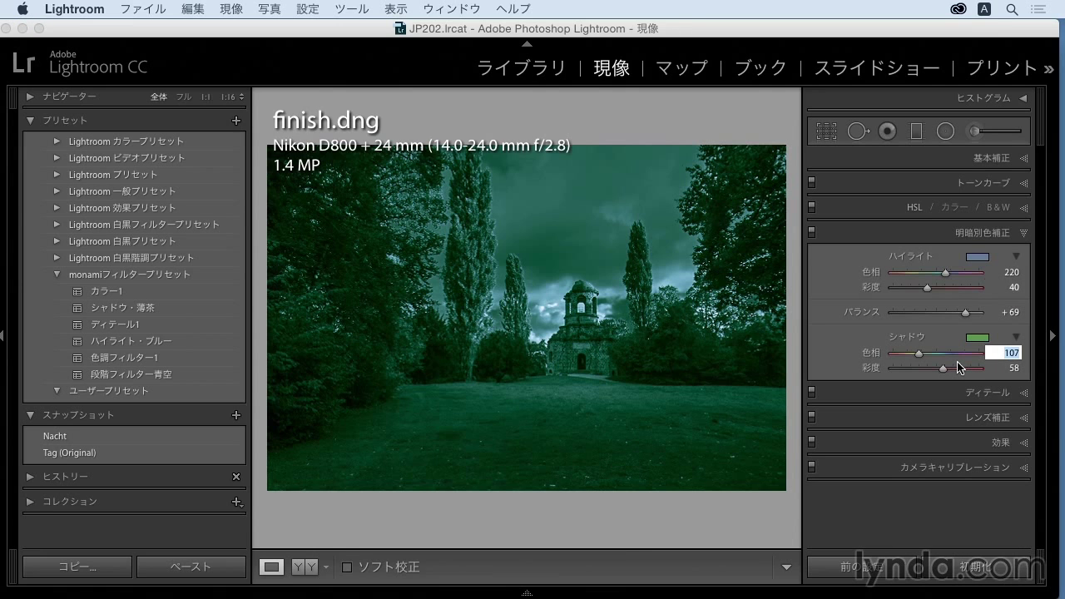
text(2)
text(43)
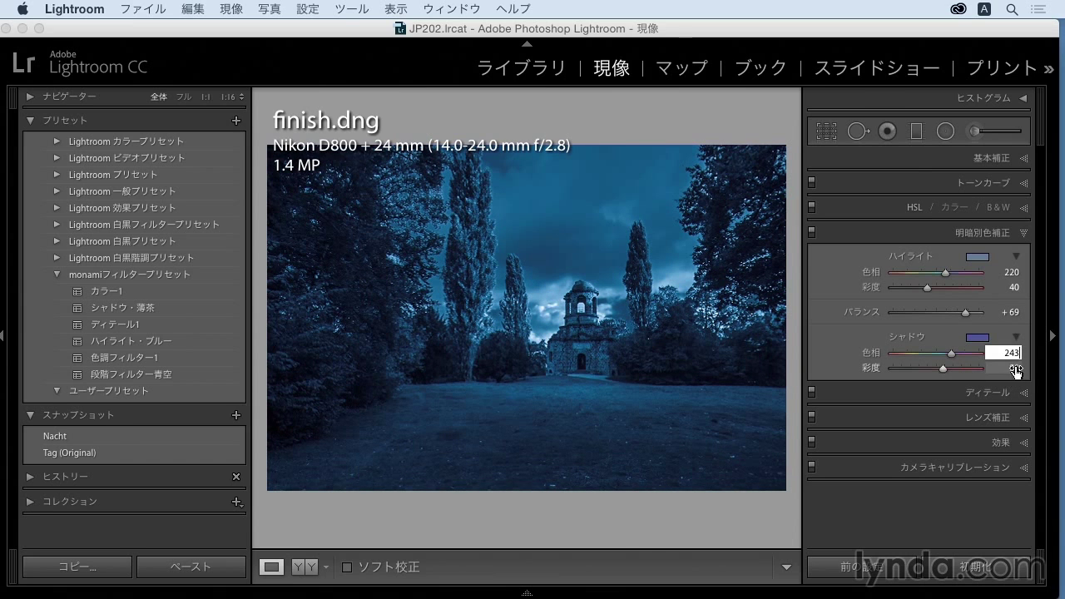
click(1002, 369)
text(0)
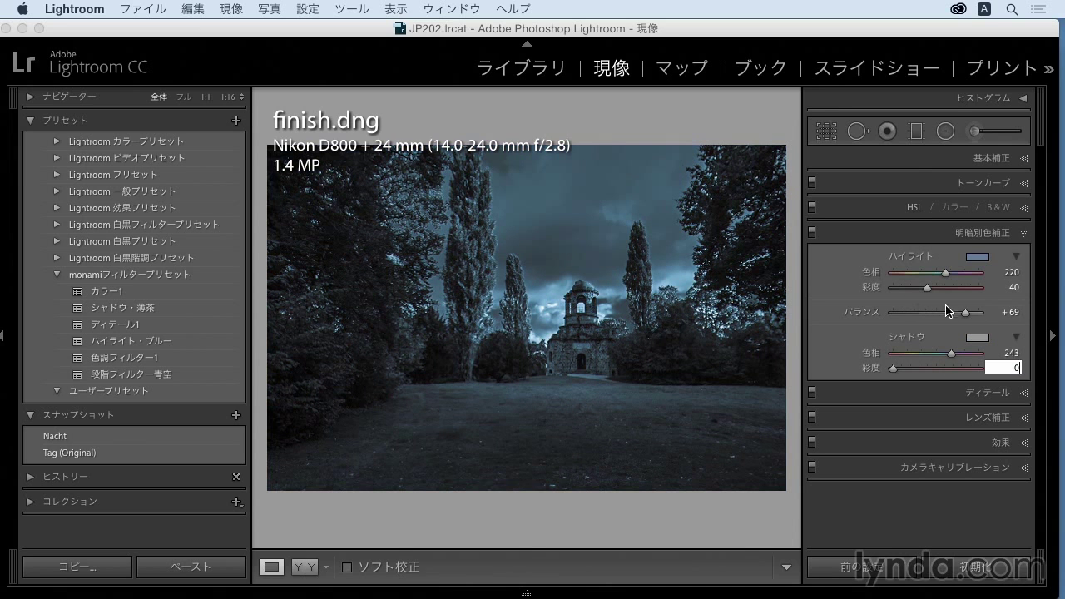
mouse_move(964, 314)
mouse_down()
mouse_move(885, 316)
mouse_move(983, 316)
mouse_up()
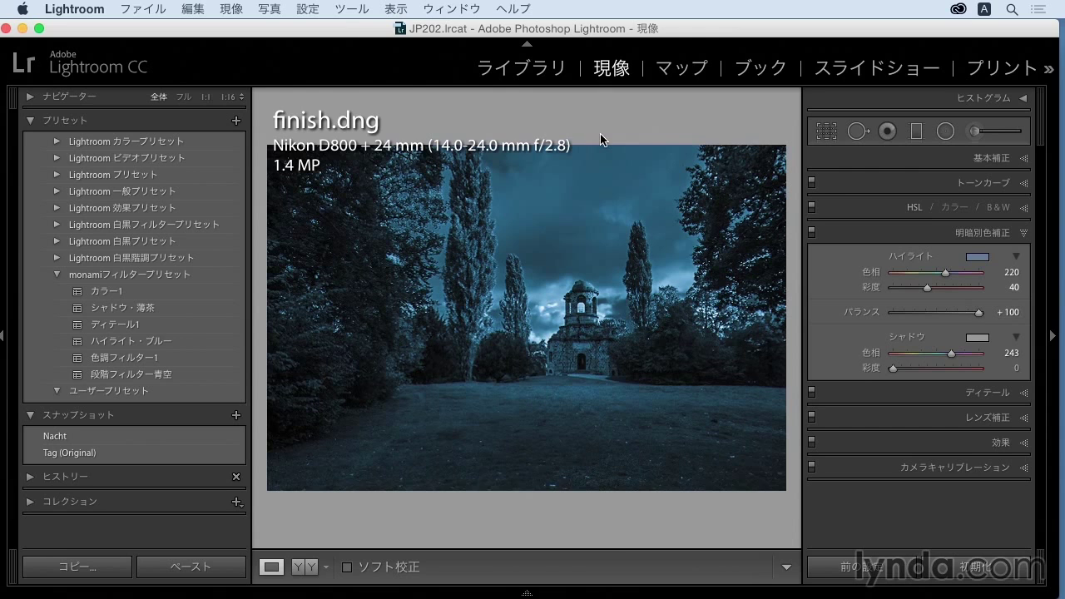
Toggle Split Toning off and on twice to compare with plain black-and-white, leaving it on.
click(811, 233)
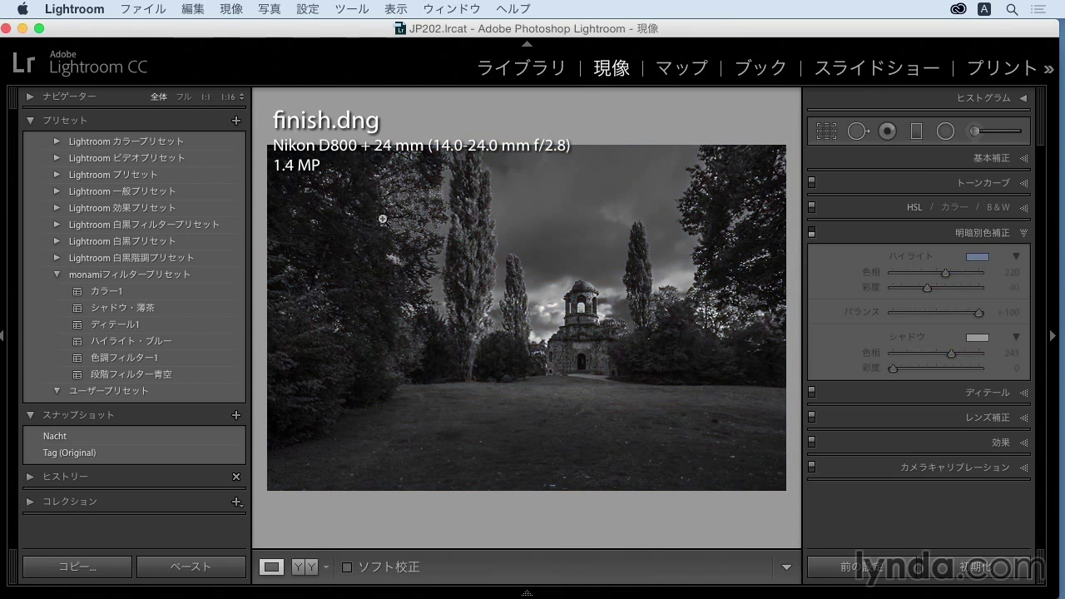
click(812, 233)
click(811, 233)
click(812, 233)
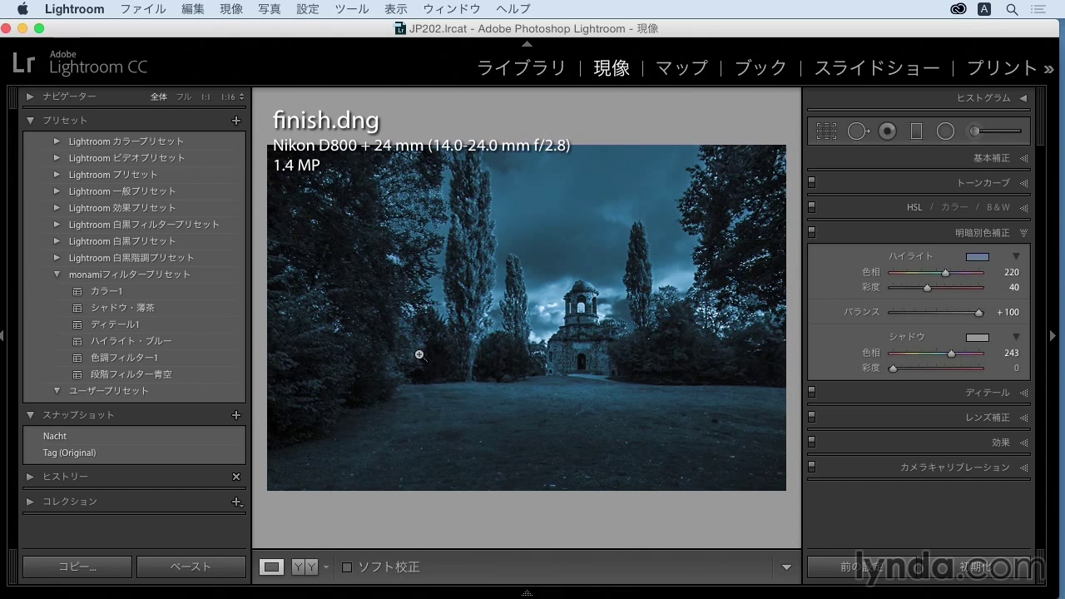